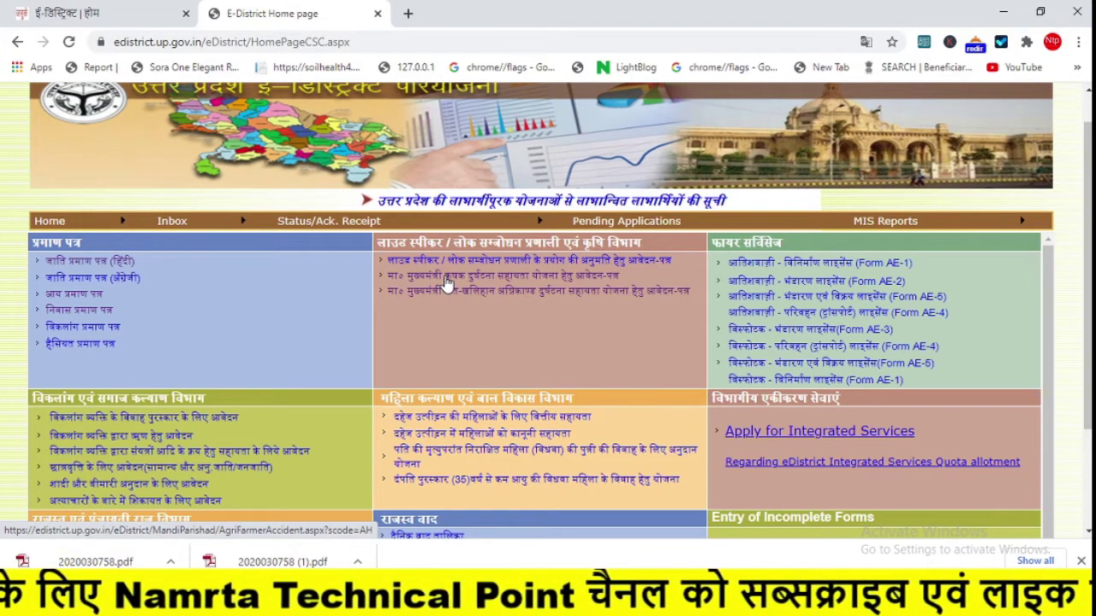
# Open the मा० मुख्यमंत्री कृषक दुर्घटना सहायता योजना application form and go to the accident victim's father/husband name field.
pyautogui.click(446, 275)
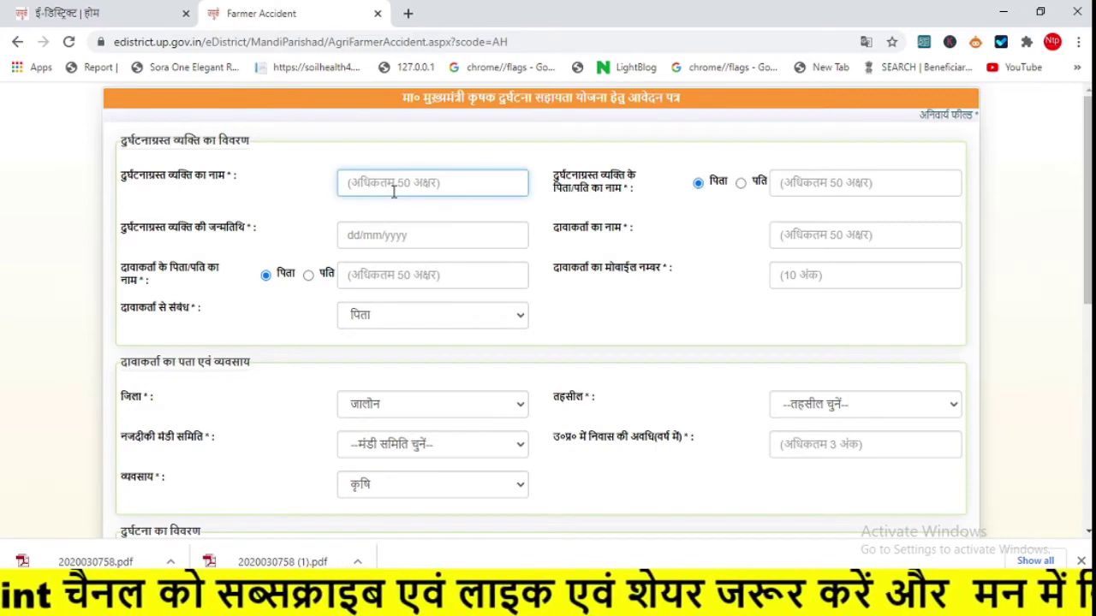
pyautogui.click(775, 185)
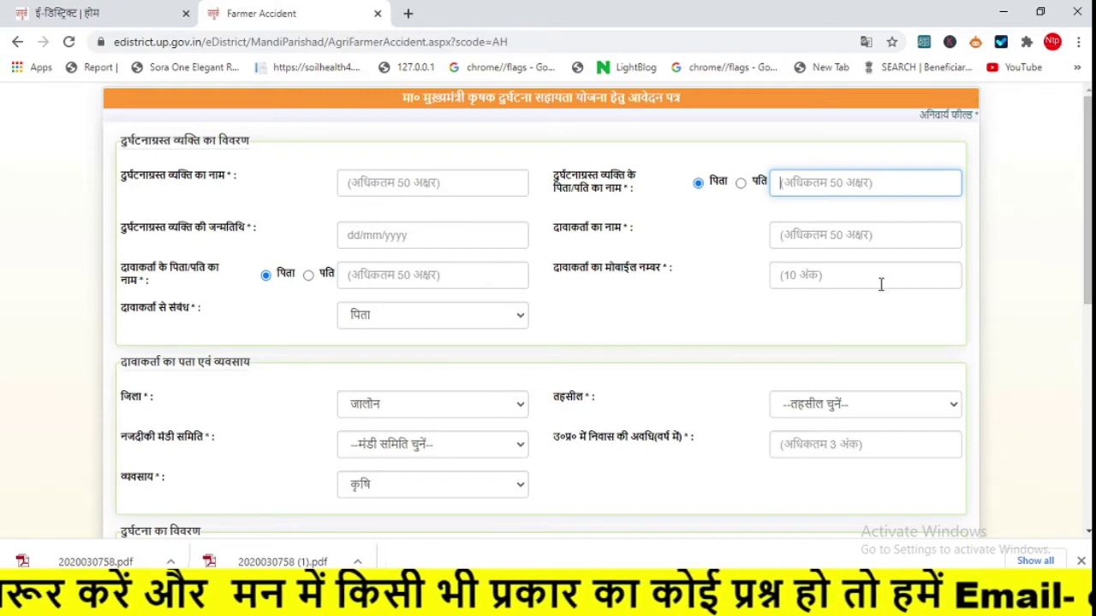
# Try अन्य as the claimant's relationship, go to its extra description field, and restore the relationship to पिता.
pyautogui.click(370, 322)
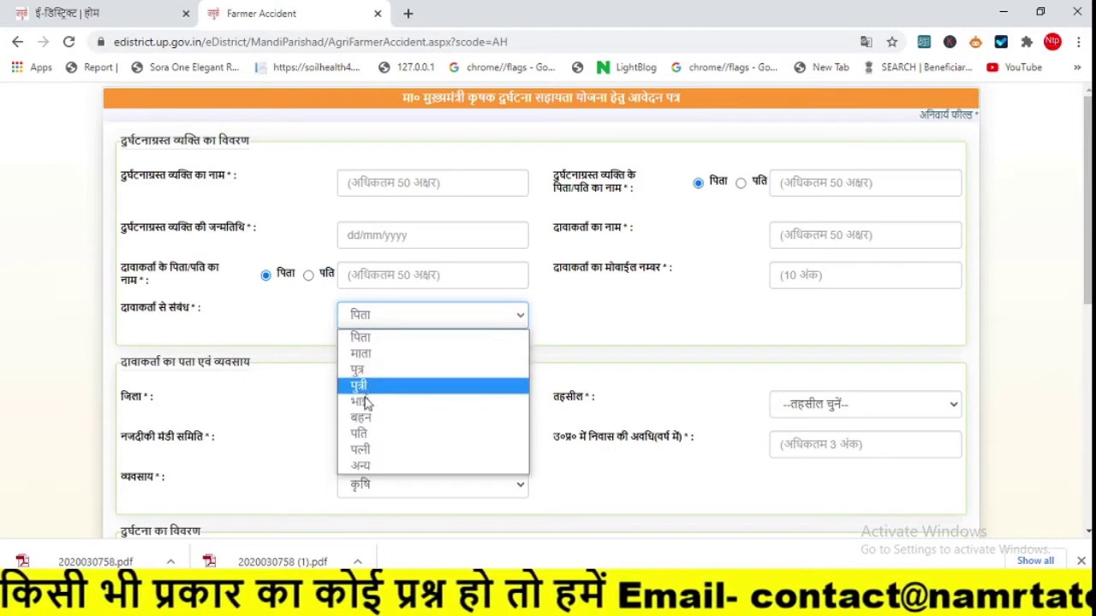
pyautogui.click(365, 465)
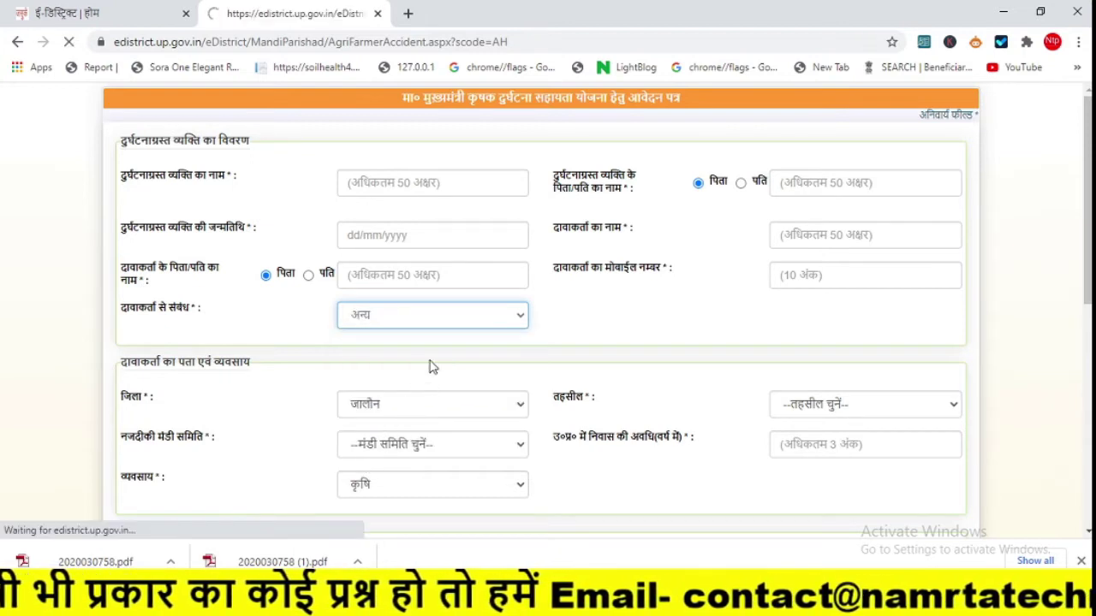
pyautogui.click(625, 313)
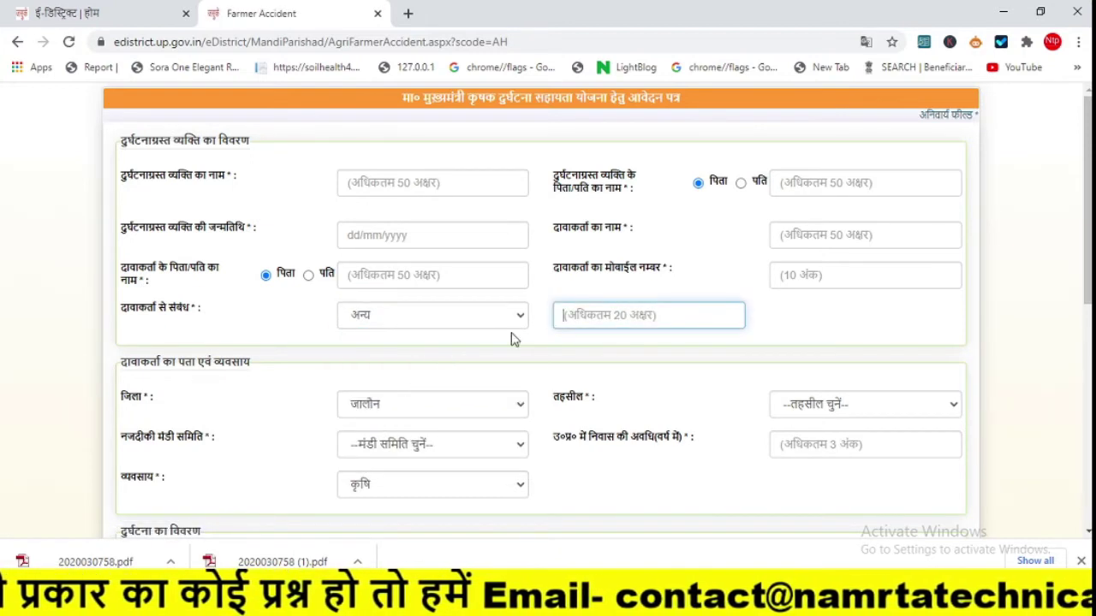
pyautogui.click(471, 315)
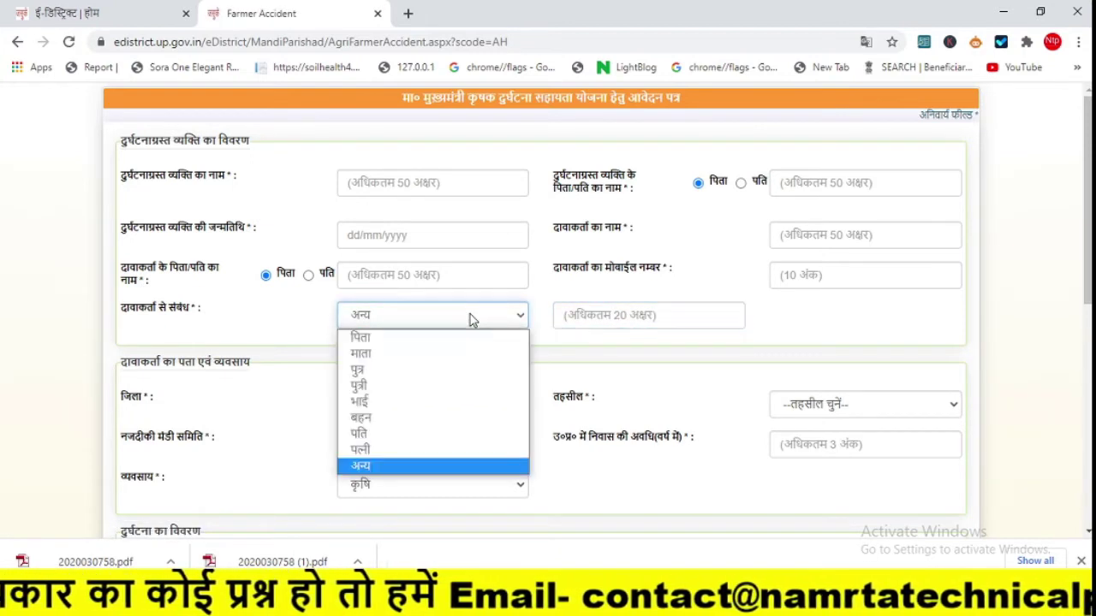
pyautogui.click(359, 338)
# Set the claimant's tehsil to कालपी and the nearest mandi samiti to Kalpi.
pyautogui.click(820, 408)
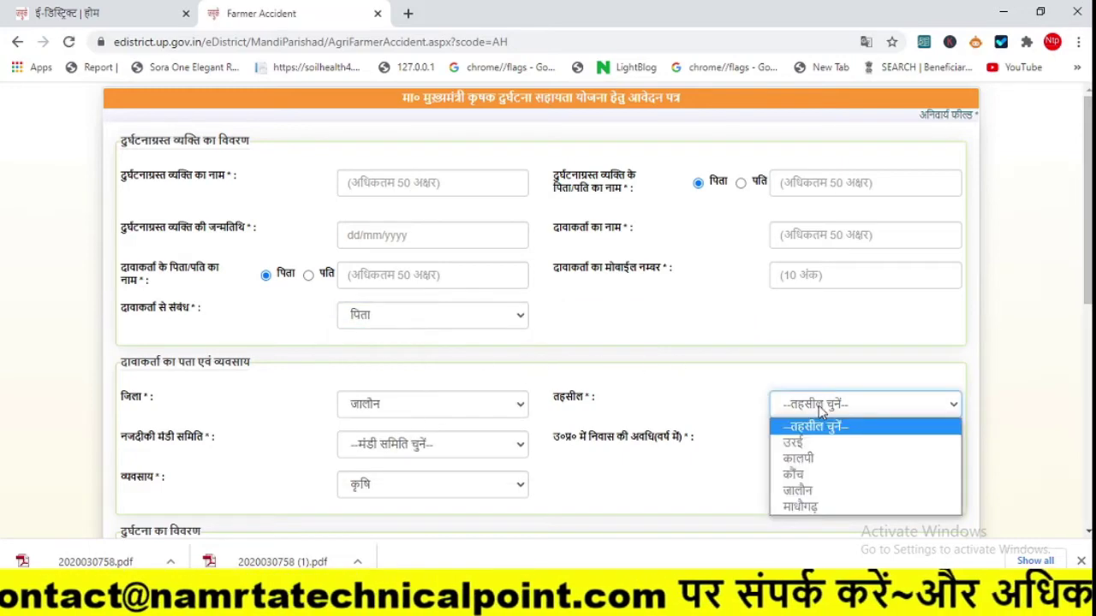
pyautogui.click(802, 458)
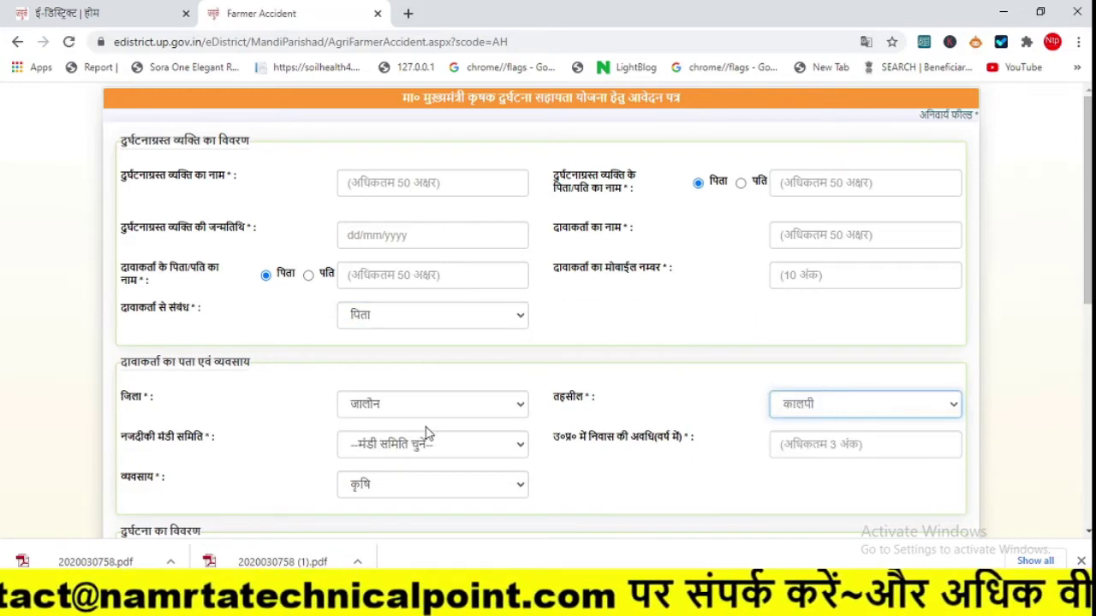
pyautogui.click(360, 452)
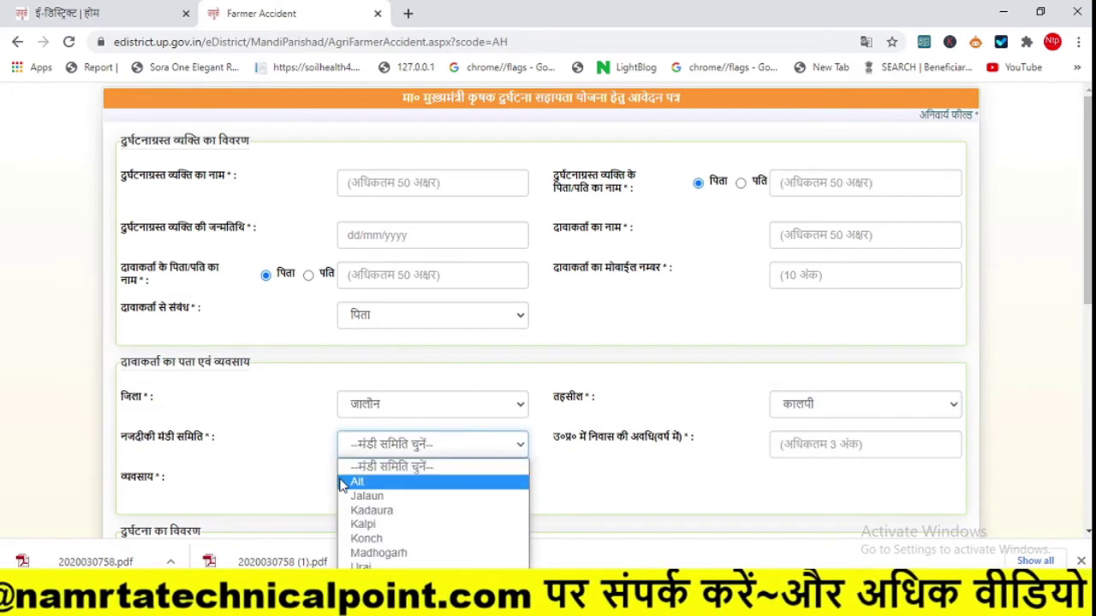
pyautogui.click(366, 524)
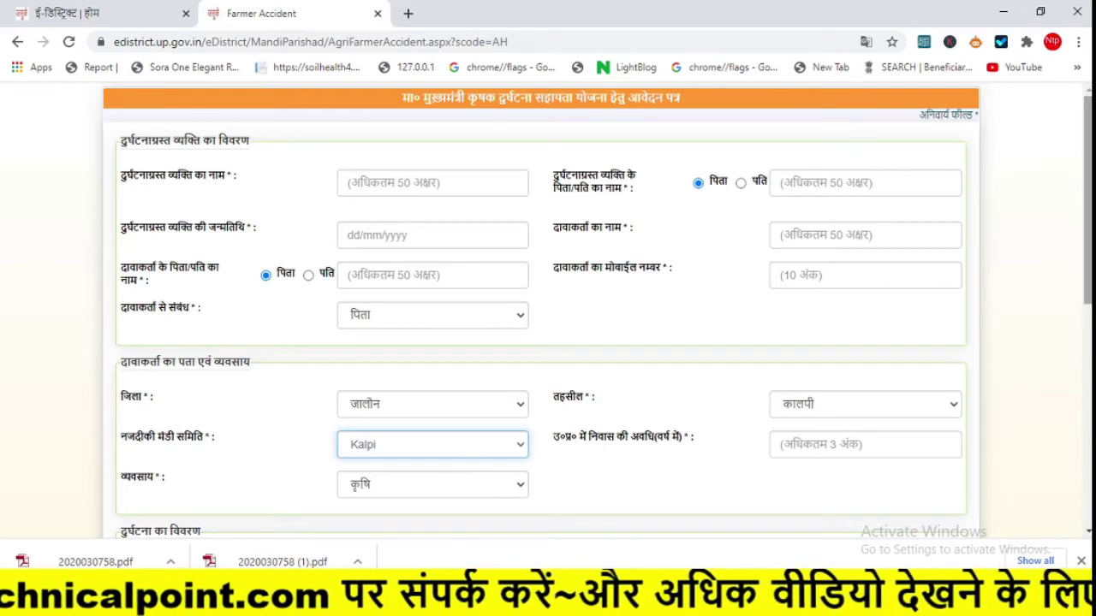
# Review the UP residence duration field and the available occupation options in the claimant's address and occupation section.
pyautogui.rightClick(1086, 312)
pyautogui.scroll(-5, 1055, 314)
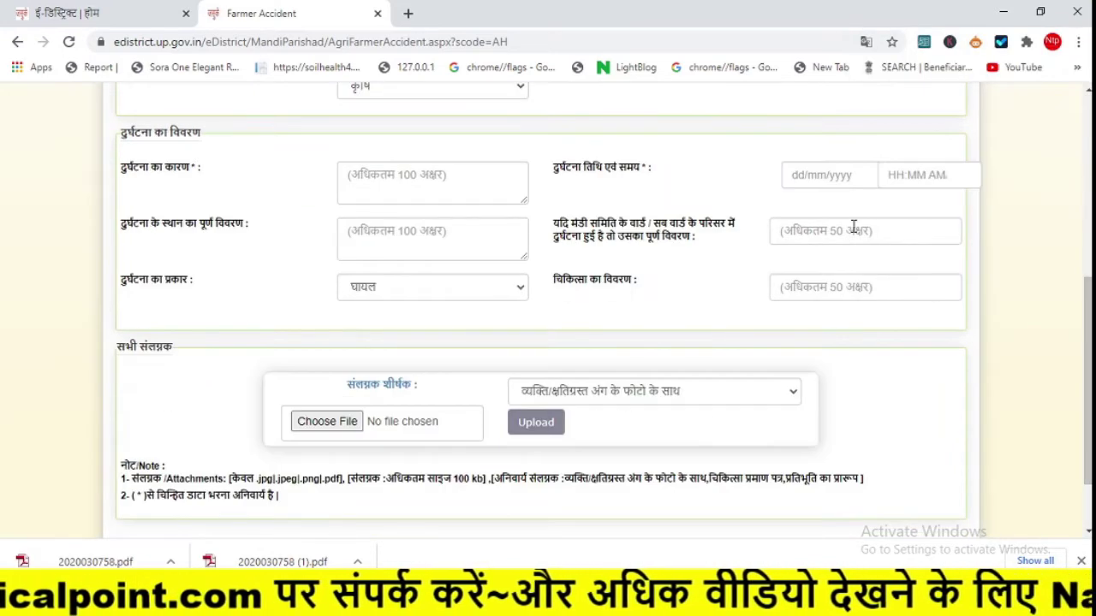
pyautogui.scroll(3, 997, 305)
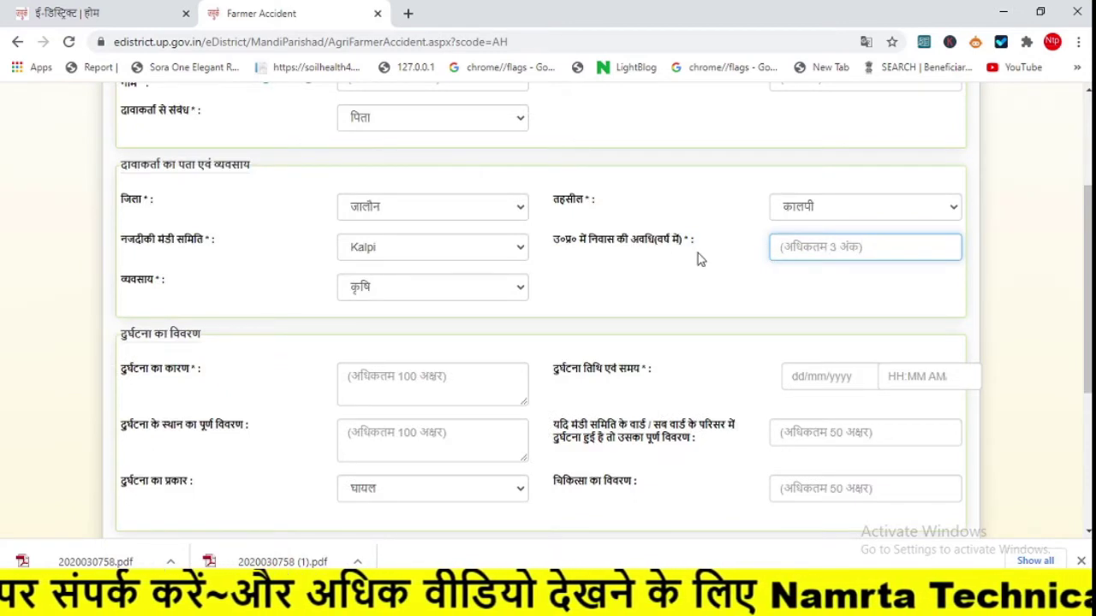
pyautogui.click(423, 292)
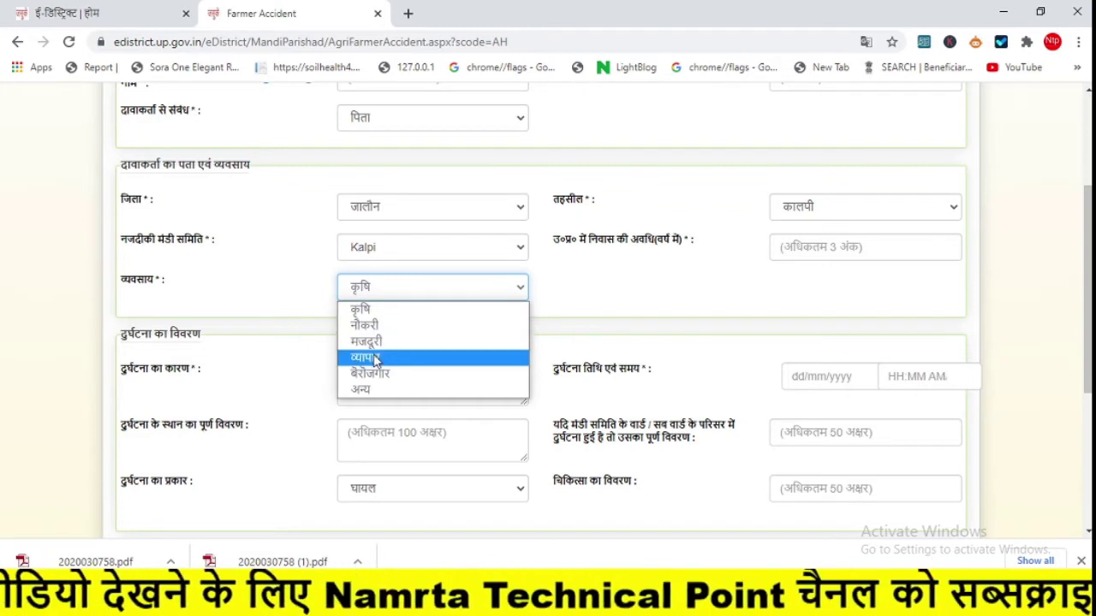
pyautogui.click(618, 288)
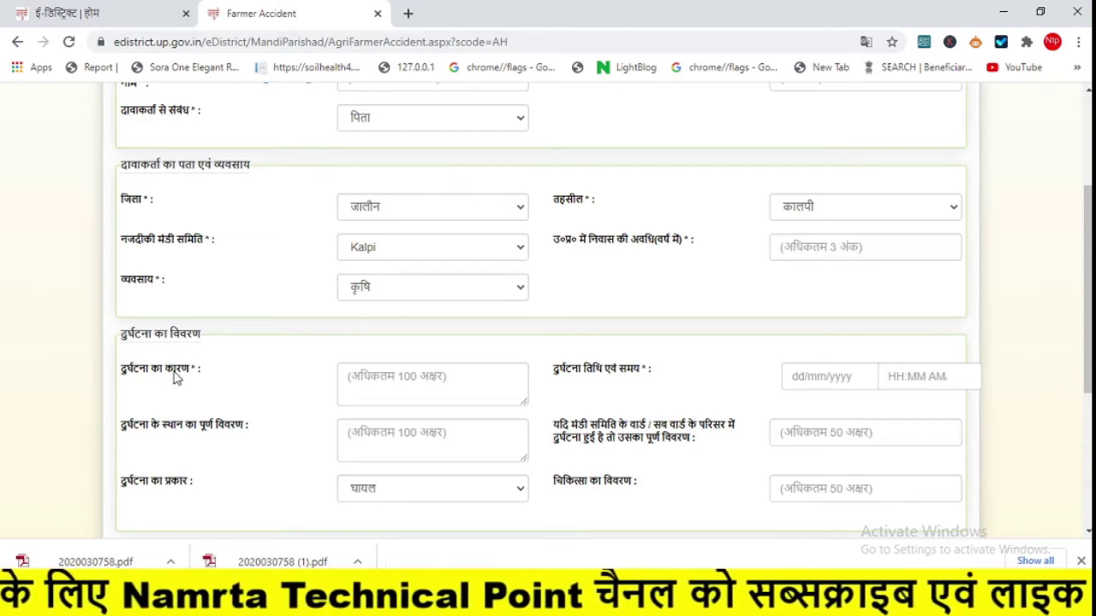
# Examine the accident details section, including the cause, mandi ward premises and treatment fields and the accident type options.
pyautogui.click(406, 375)
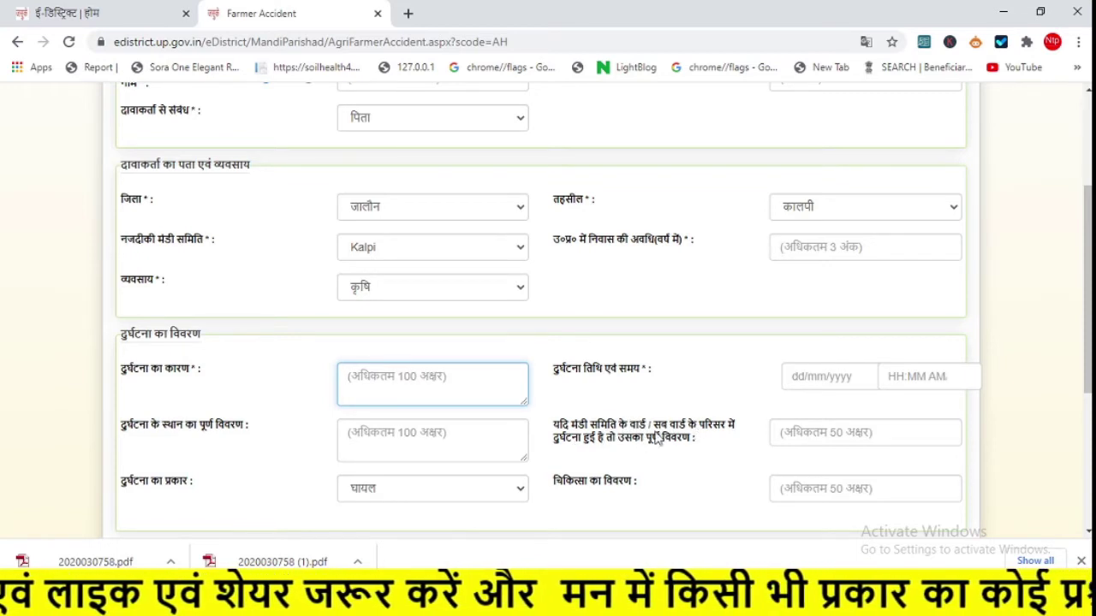
pyautogui.click(794, 433)
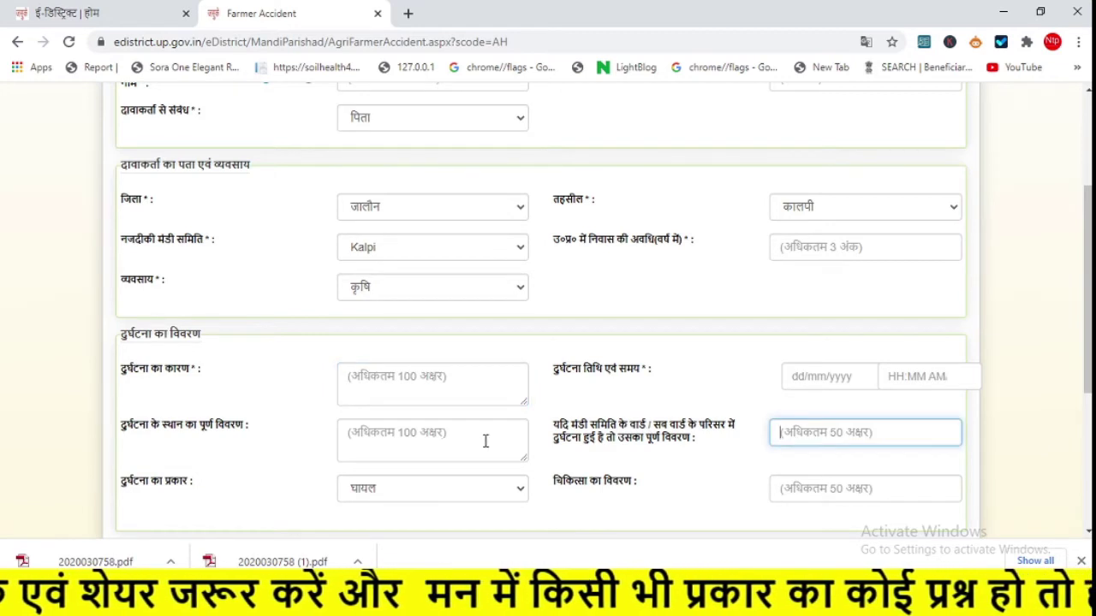
pyautogui.click(454, 494)
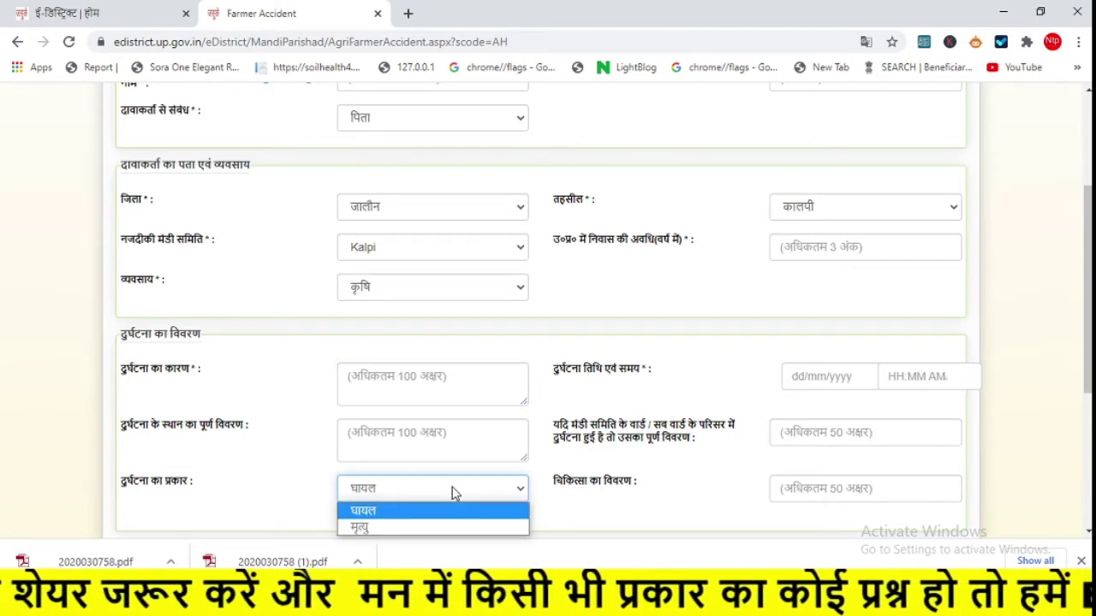
pyautogui.click(453, 494)
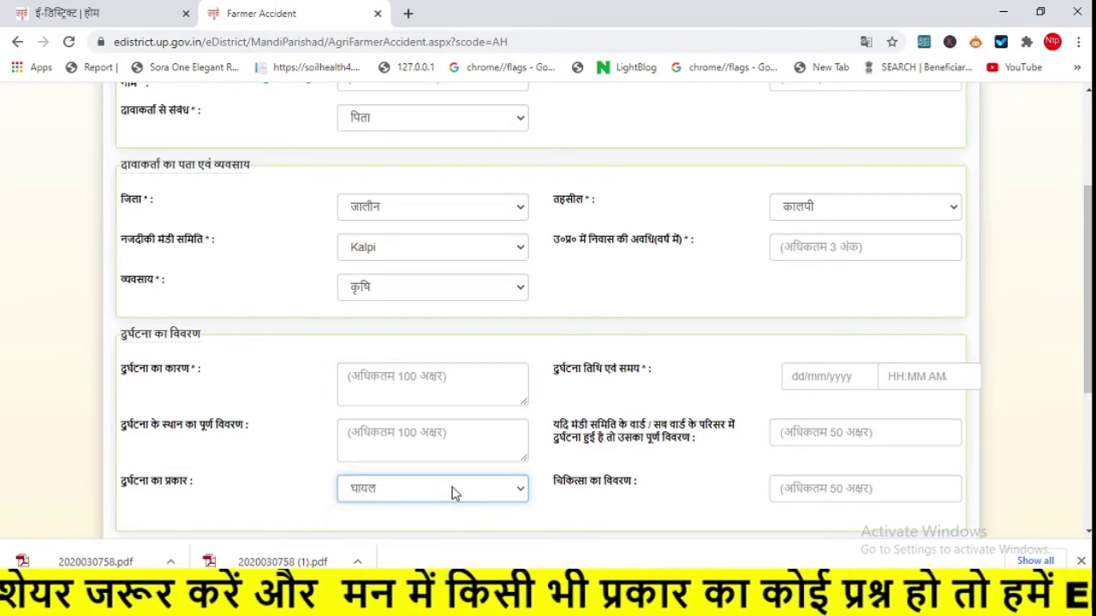
pyautogui.click(821, 432)
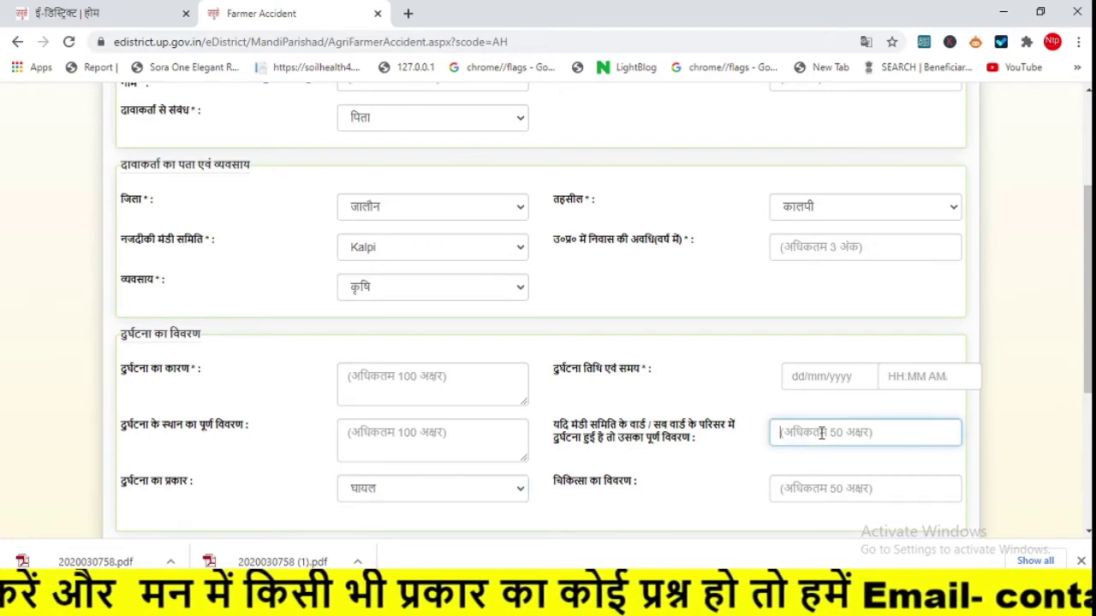
pyautogui.click(592, 470)
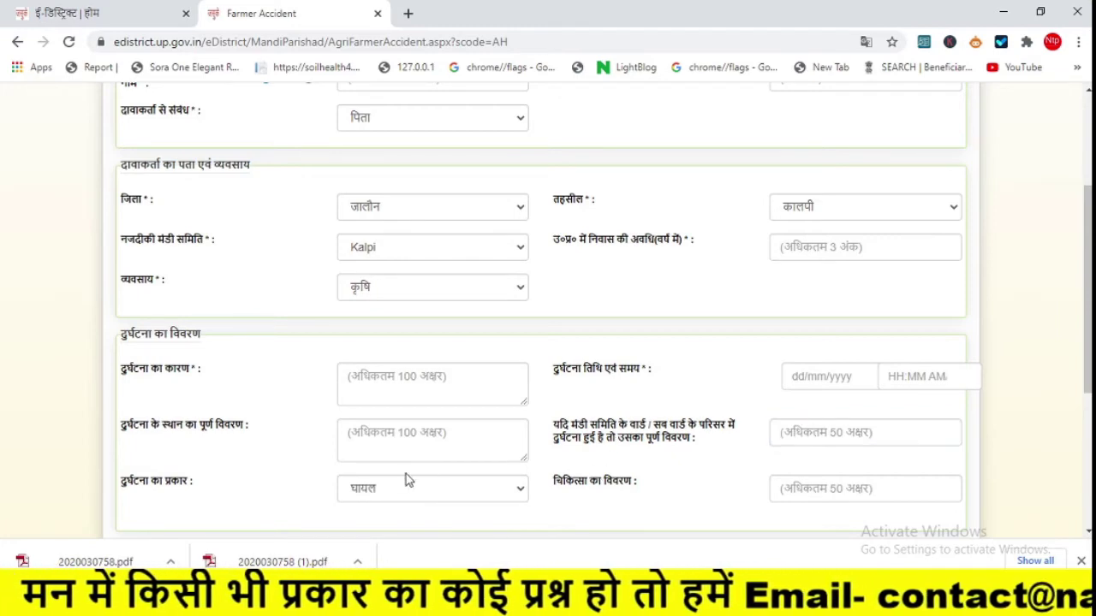
pyautogui.scroll(-3, 1066, 402)
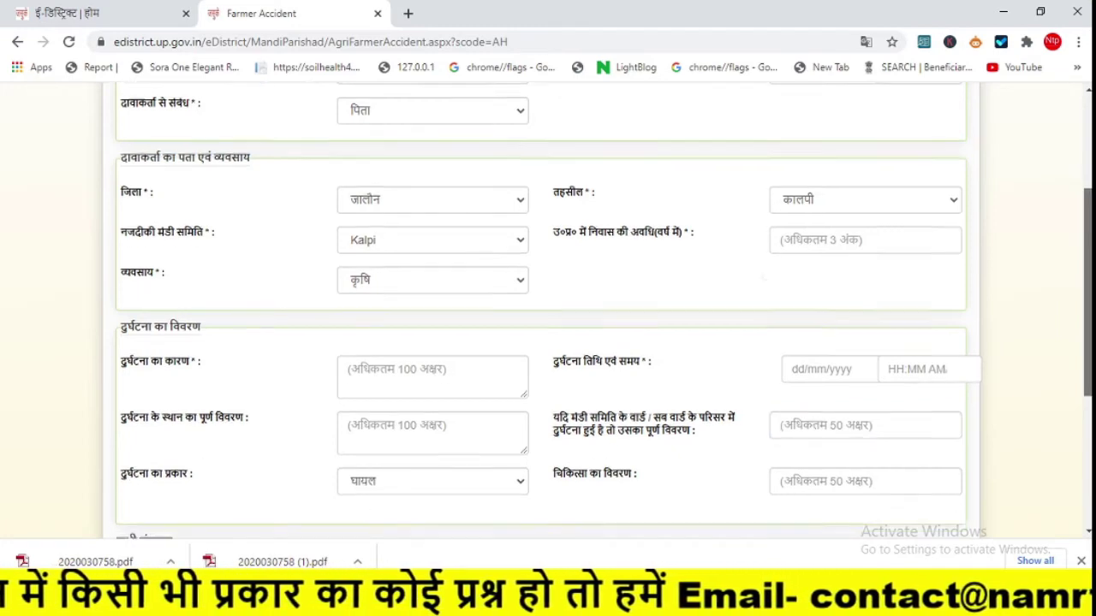
pyautogui.click(430, 250)
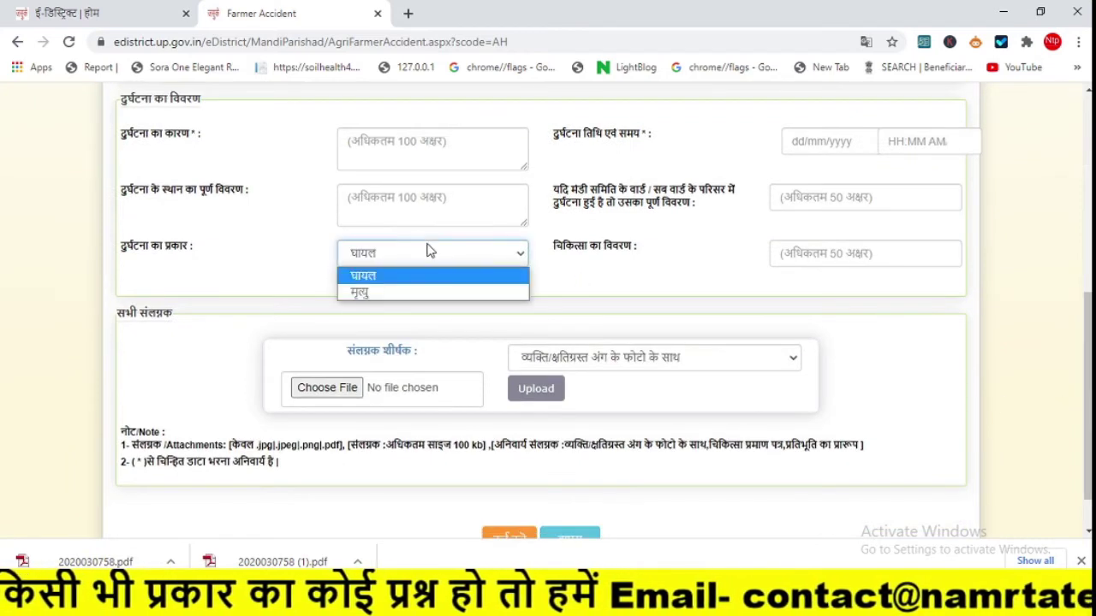
pyautogui.click(672, 266)
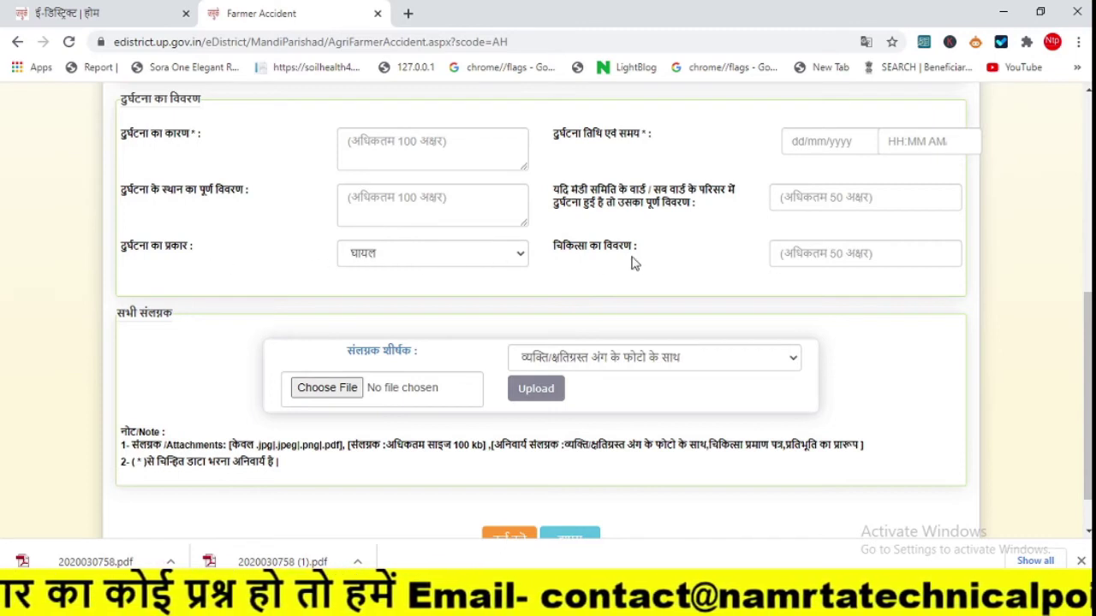
pyautogui.click(805, 258)
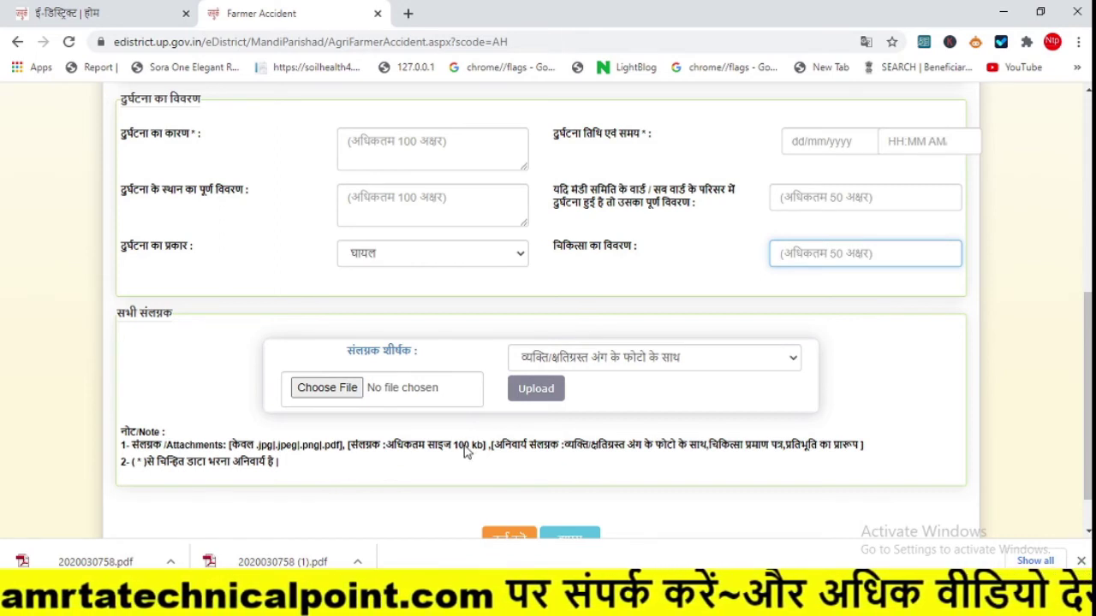
# Check the attachment title options and the submission area, and return to the start of the form.
pyautogui.click(598, 354)
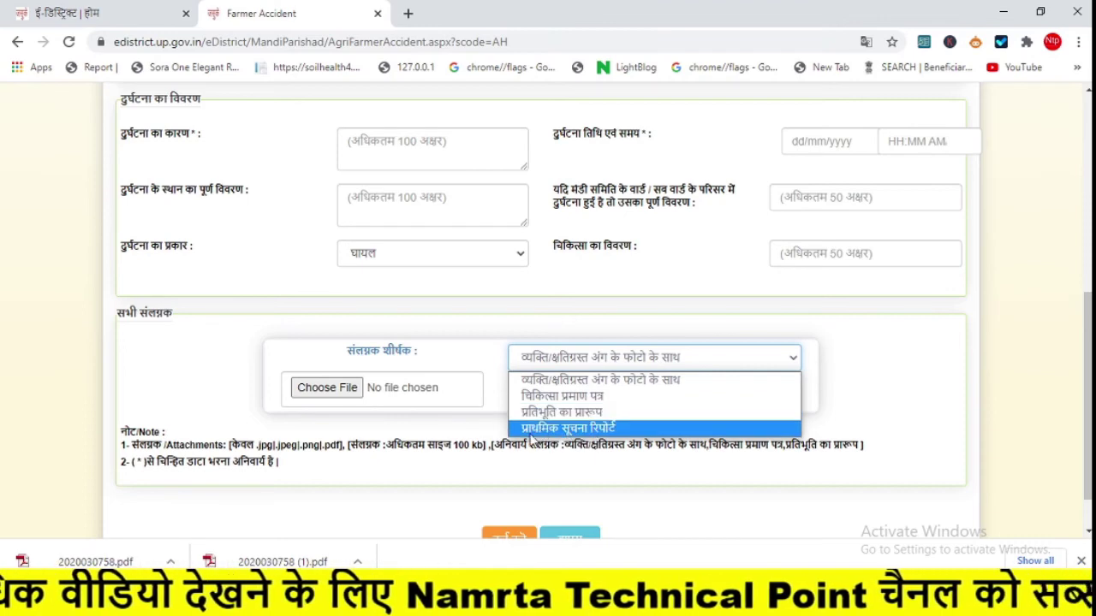
pyautogui.click(469, 434)
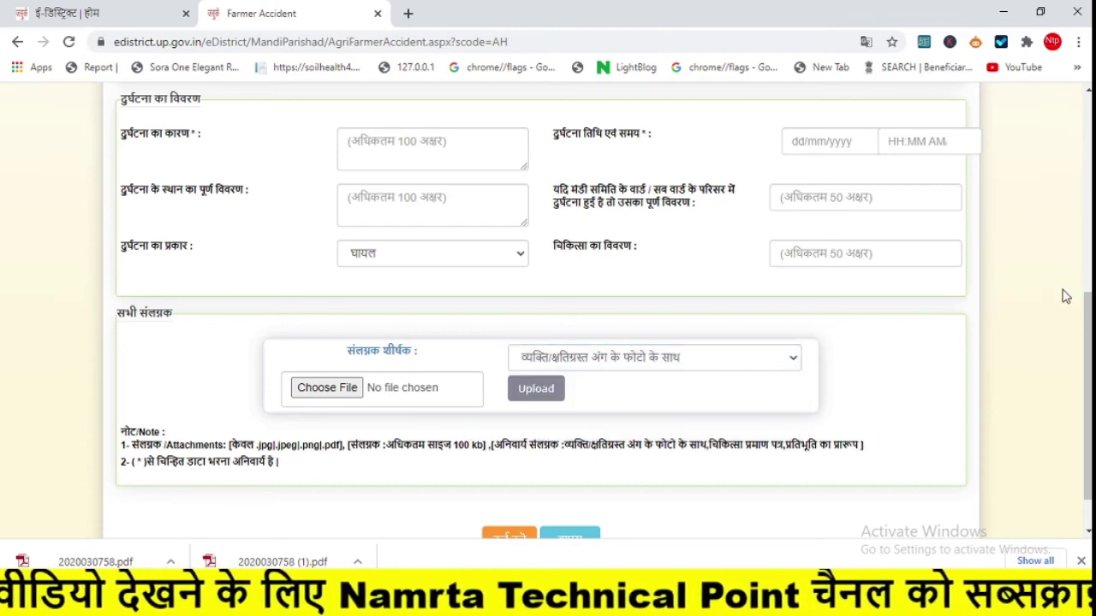
pyautogui.scroll(-2, 1065, 296)
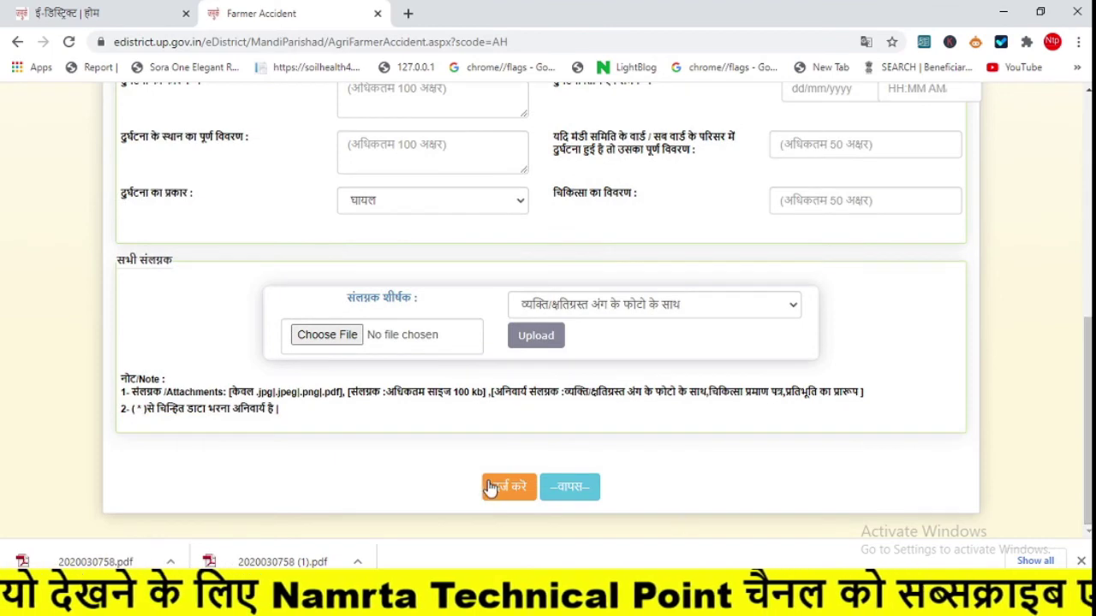
pyautogui.moveTo(1087, 420); pyautogui.dragTo(1088, 199)
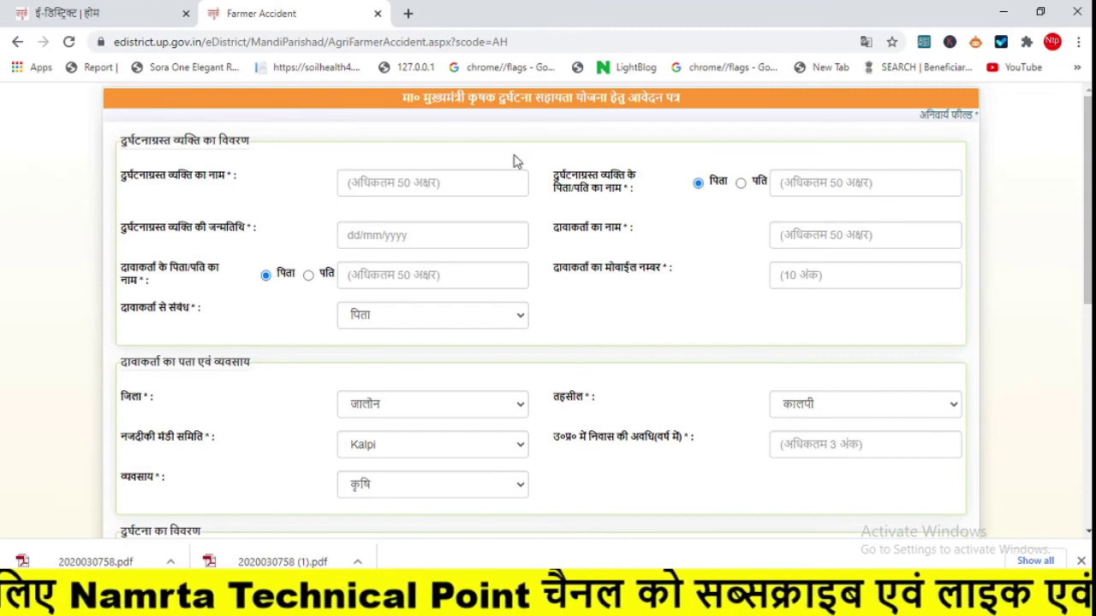
# Close the farmer accident application form and exit the browser.
pyautogui.click(378, 15)
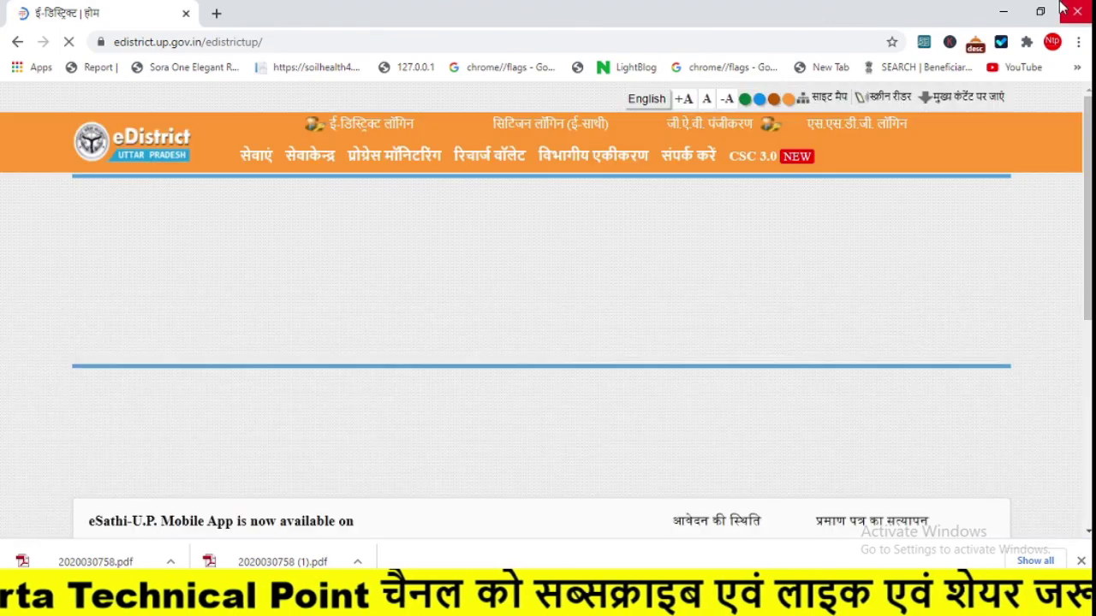
pyautogui.click(1063, 8)
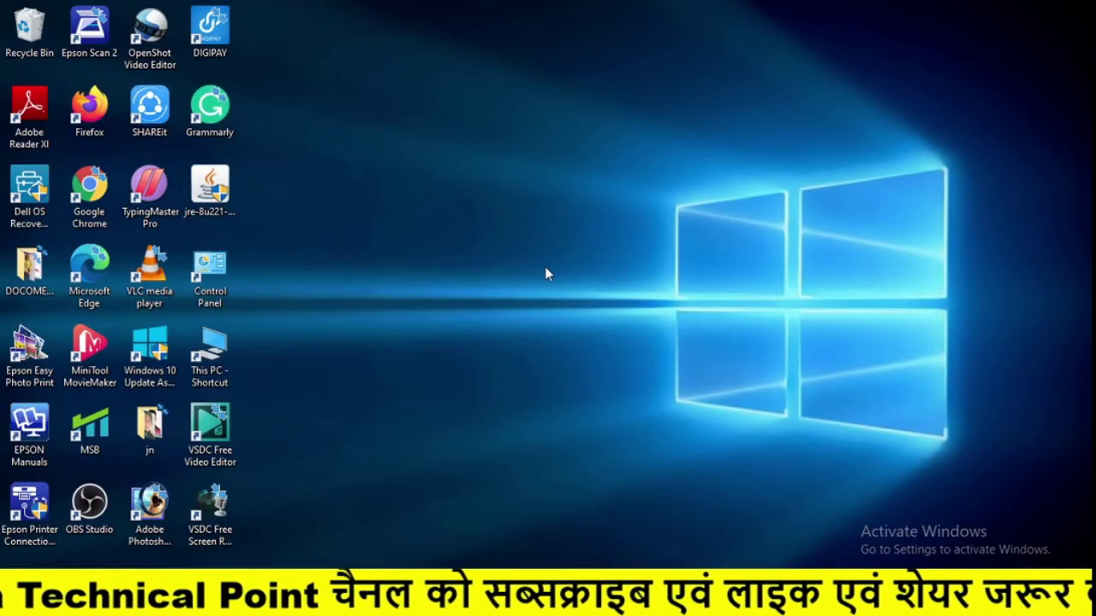